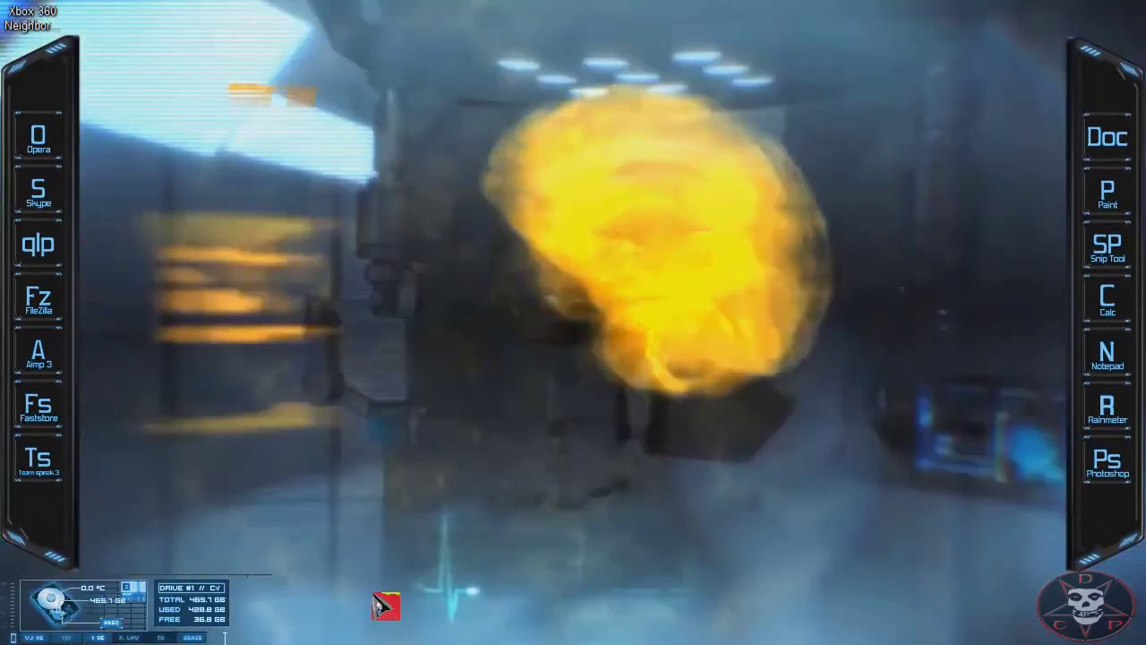
Launch Advanced SystemCare, nudge its window, and view the Quick Care page
click(380, 606)
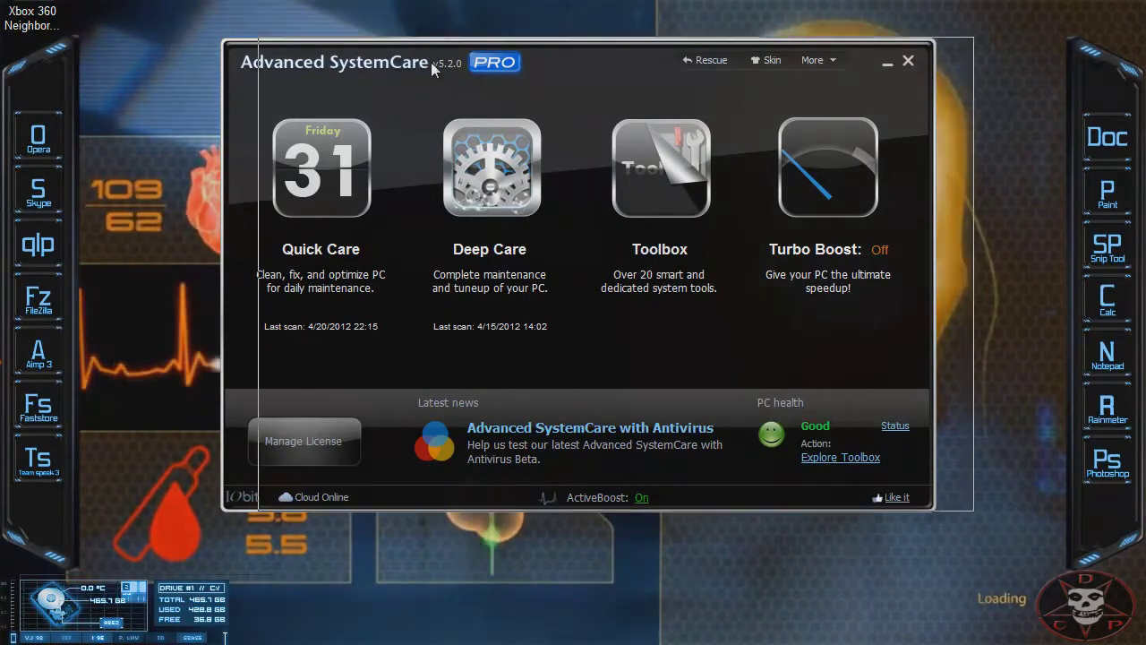
mouse_move(385, 80)
mouse_down()
mouse_move(398, 36)
mouse_move(397, 86)
mouse_move(416, 92)
mouse_up()
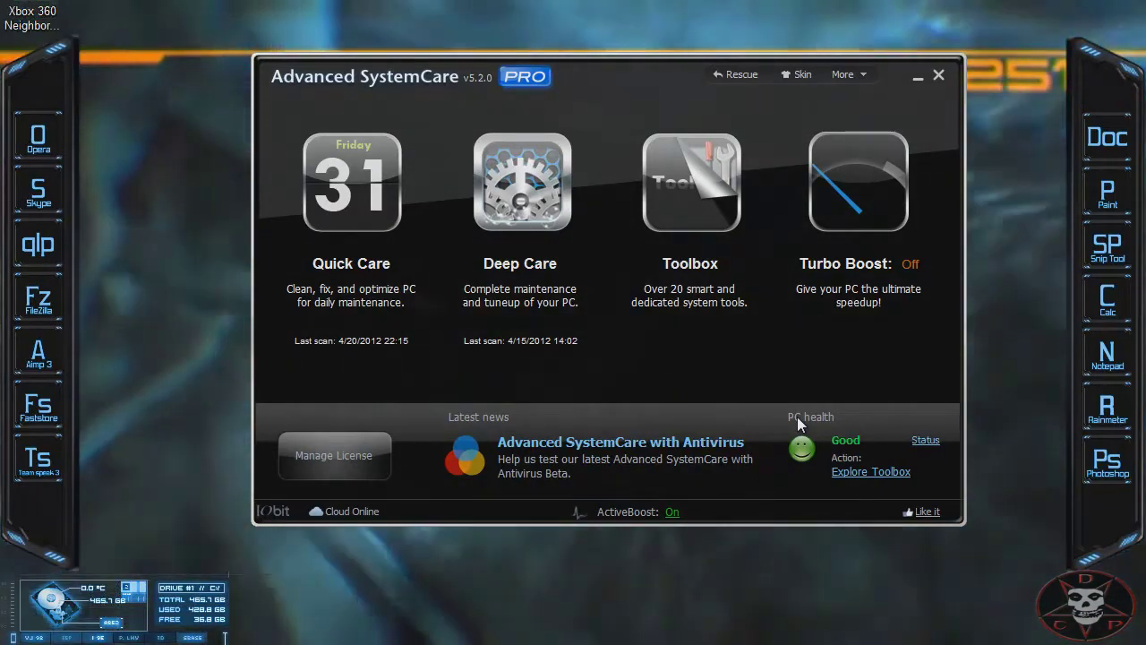
mouse_move(660, 206)
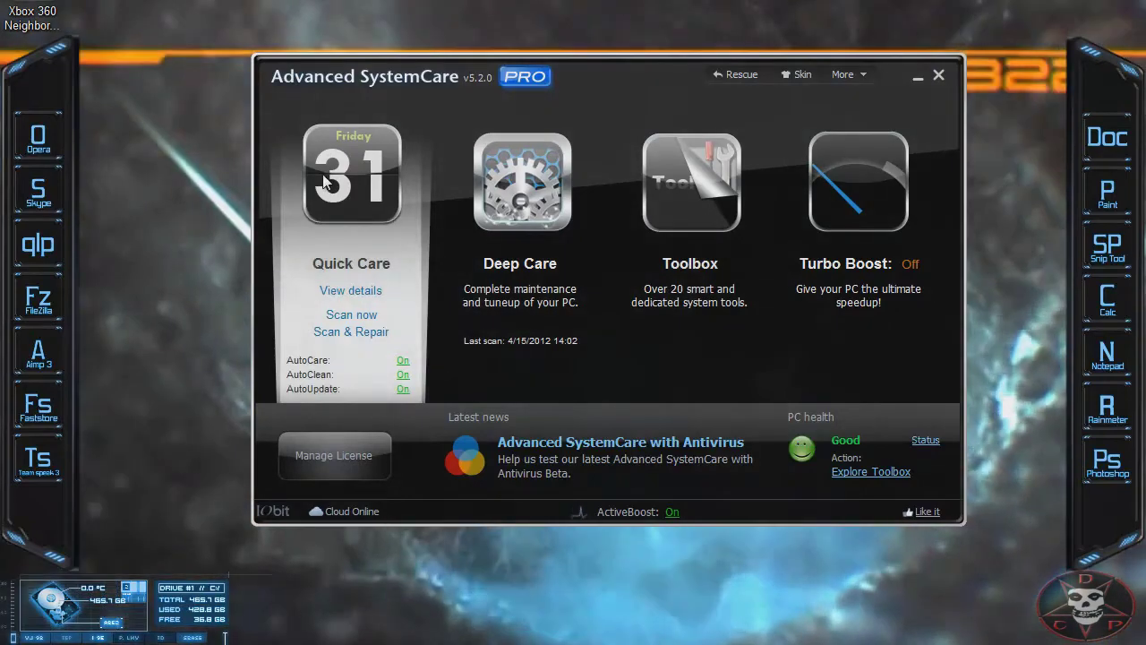
click(327, 182)
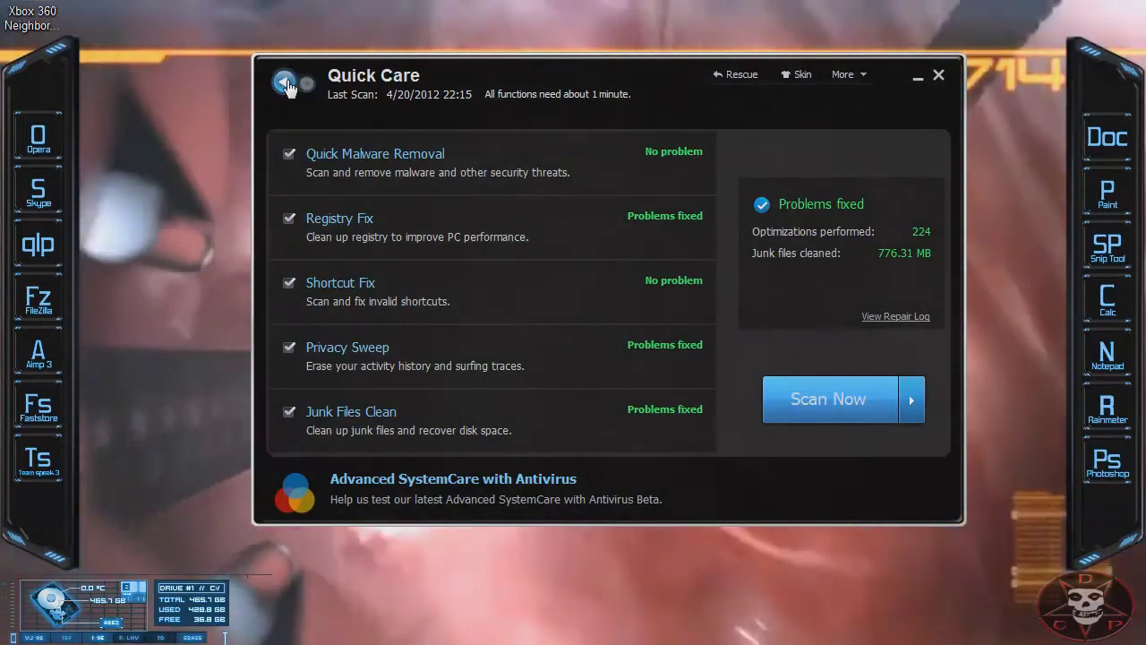
Return to the dashboard and drag the window up to the top of the screen
click(291, 83)
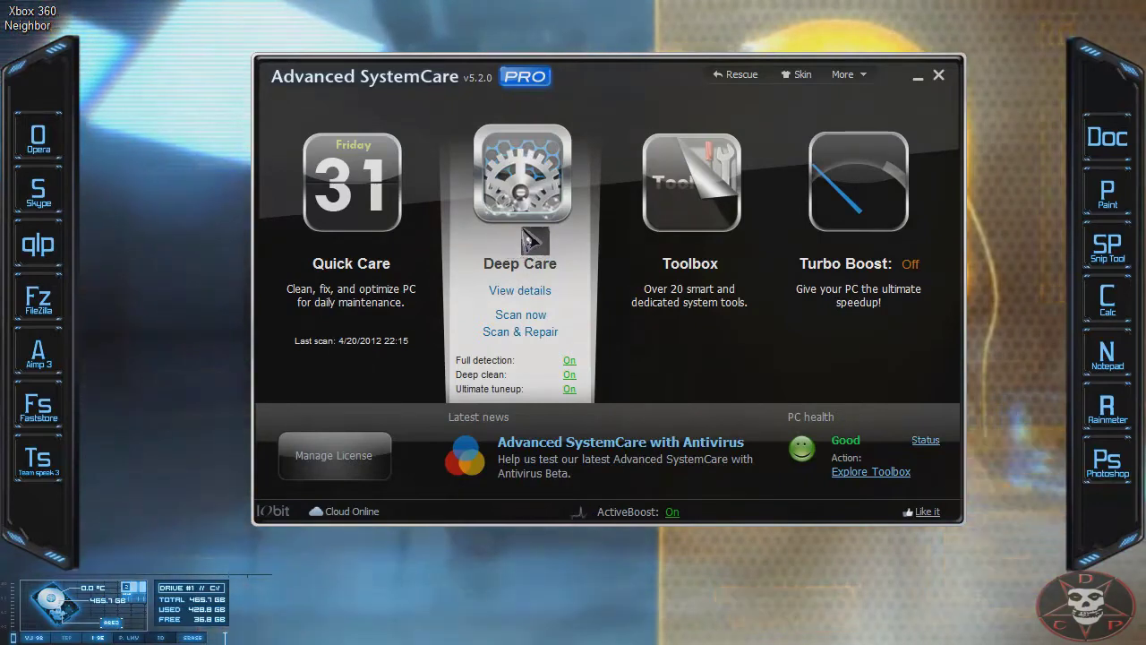
mouse_move(691, 183)
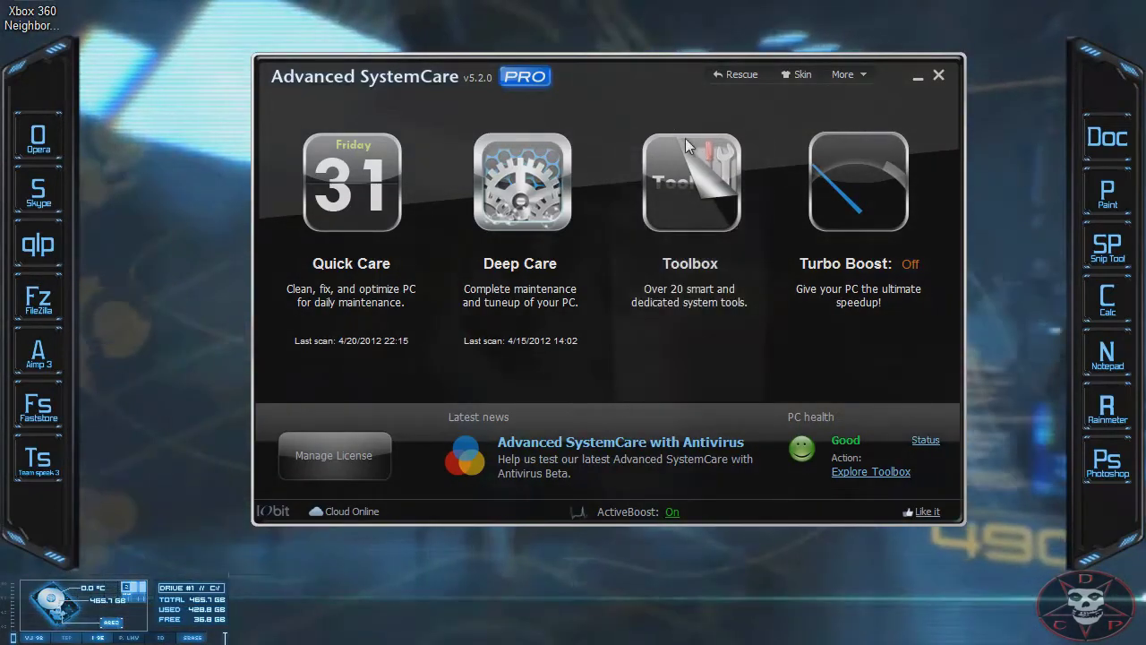
drag(675, 76, 669, 27)
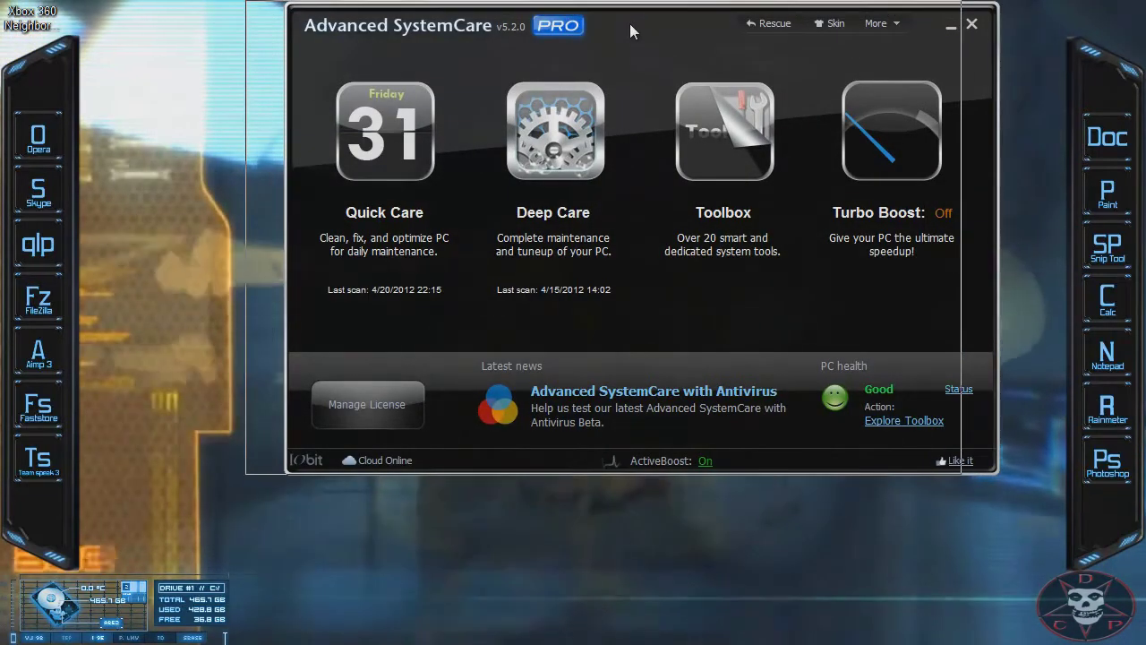
mouse_move(658, 36)
mouse_down()
mouse_move(629, 23)
mouse_move(624, 50)
mouse_move(693, 95)
mouse_up()
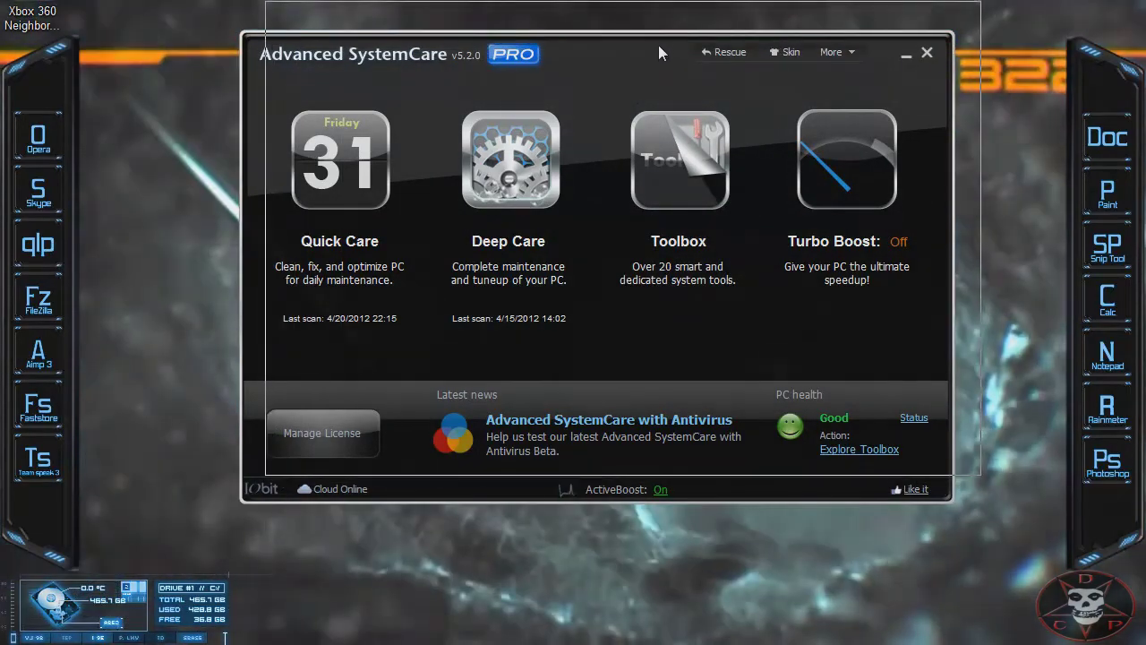
drag(693, 94, 658, 44)
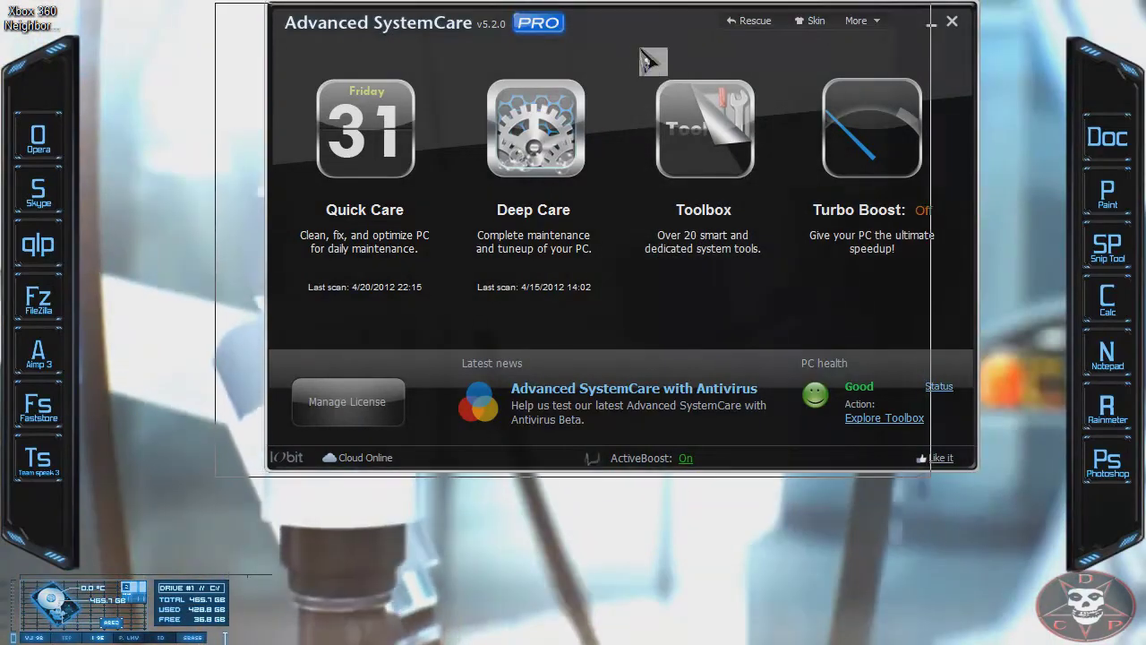
drag(697, 56, 649, 60)
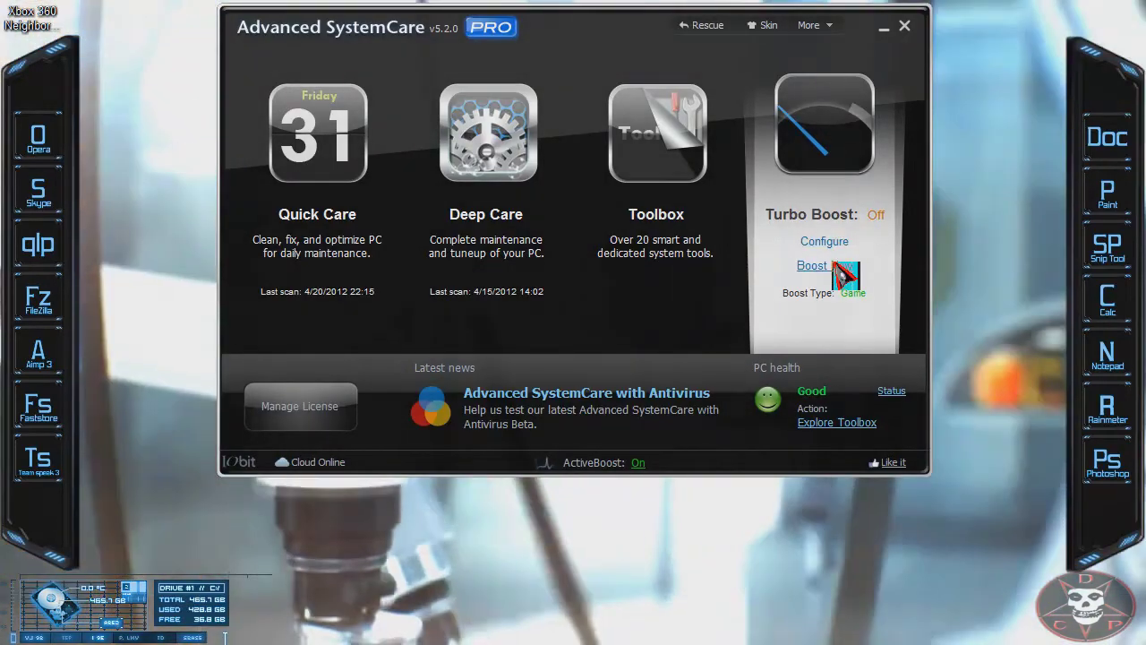
Turn on Turbo Boost, dismiss the TeamViewer tray menu, and shift the window right
click(839, 269)
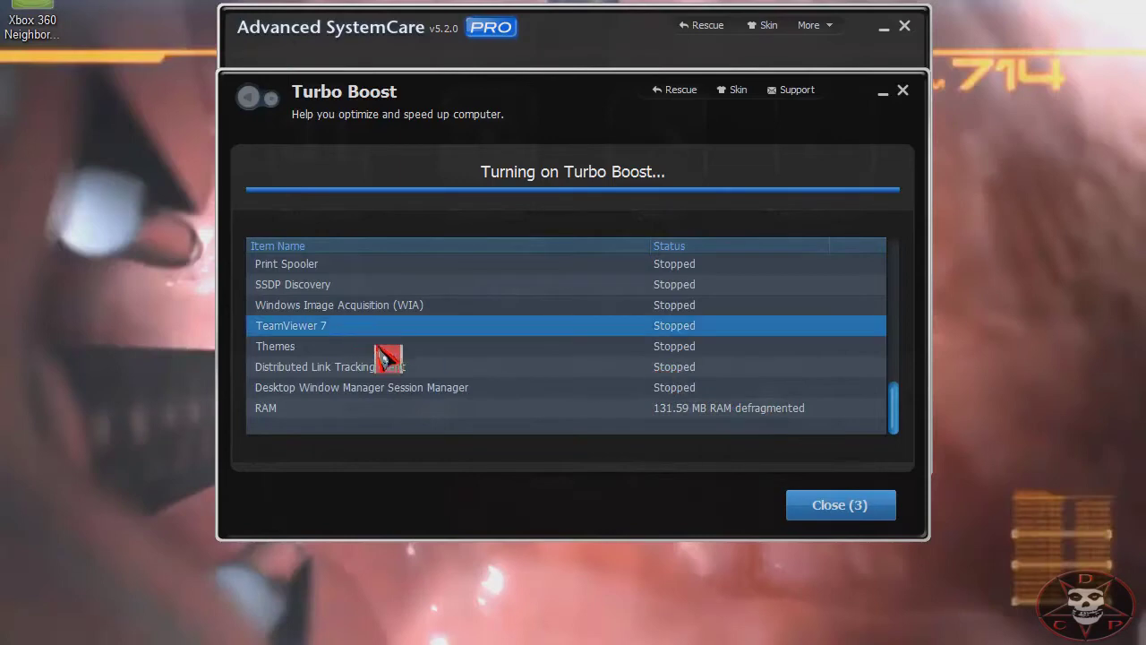
scroll(387, 358, up, 4)
scroll(389, 360, down, 4)
scroll(391, 362, up, 3)
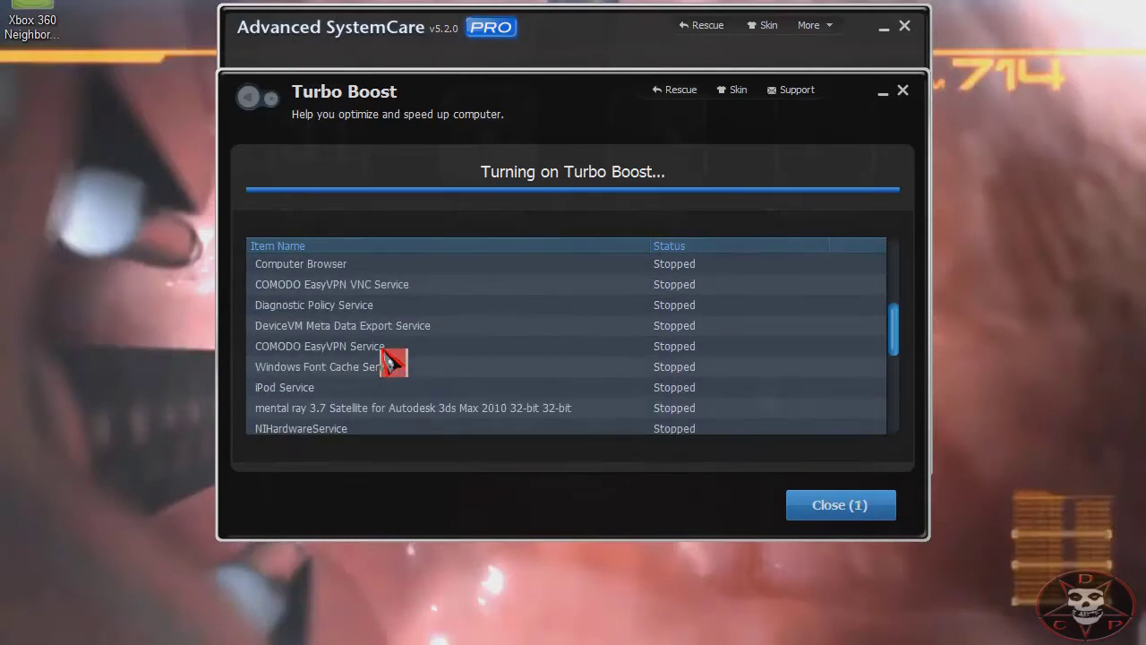
scroll(363, 394, down, 3)
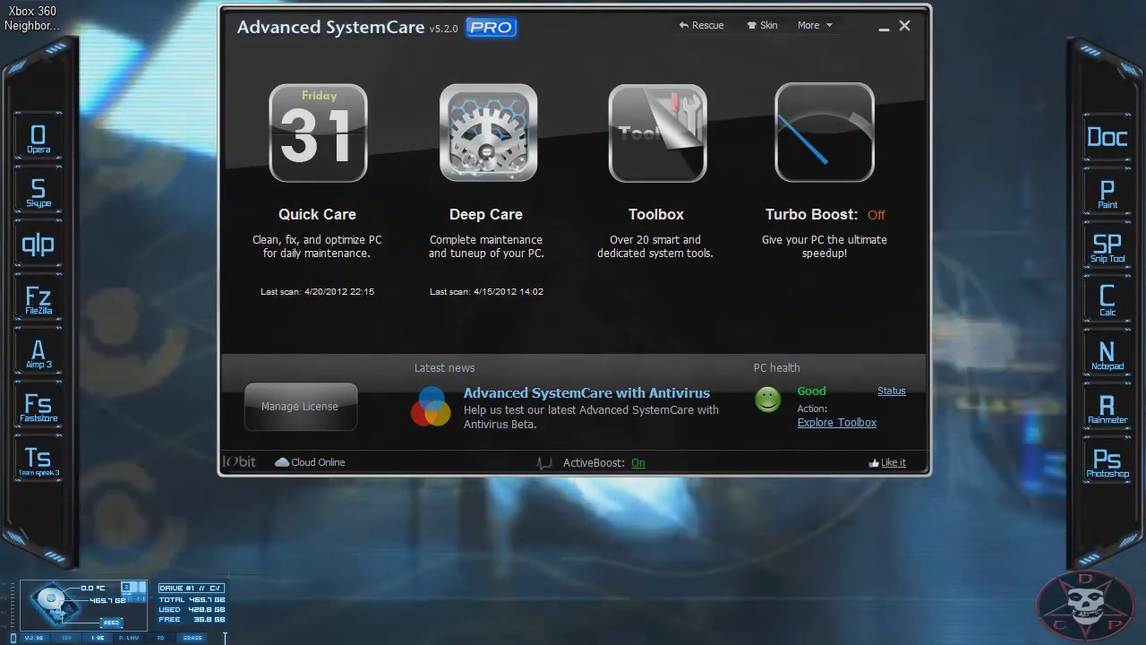
right_click(905, 639)
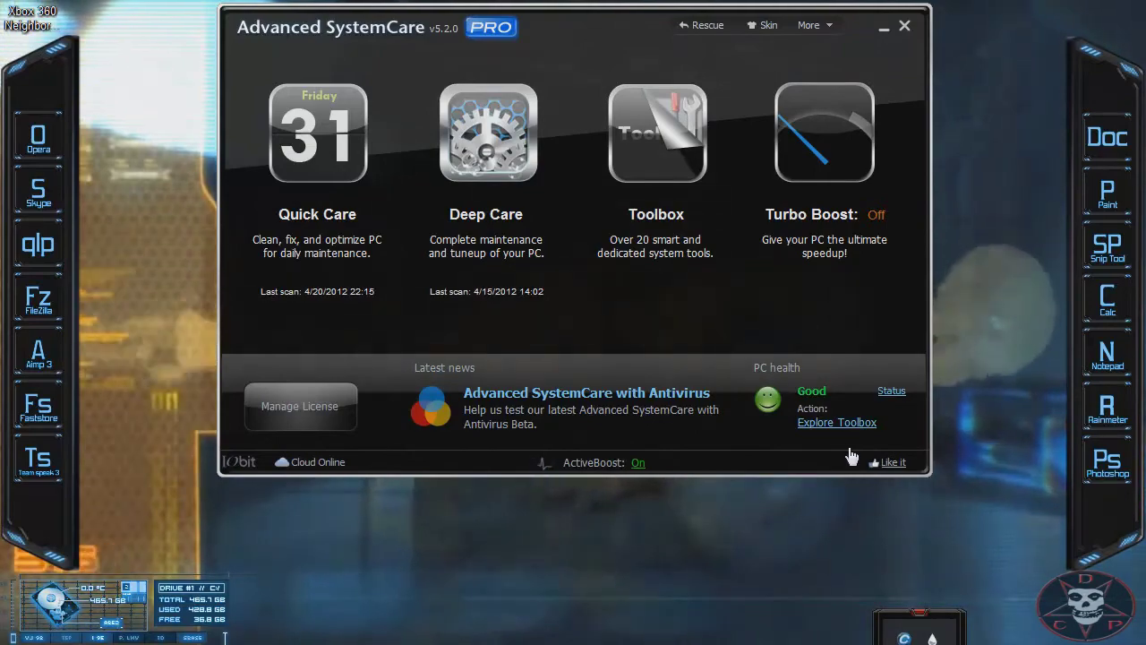
drag(570, 29, 643, 44)
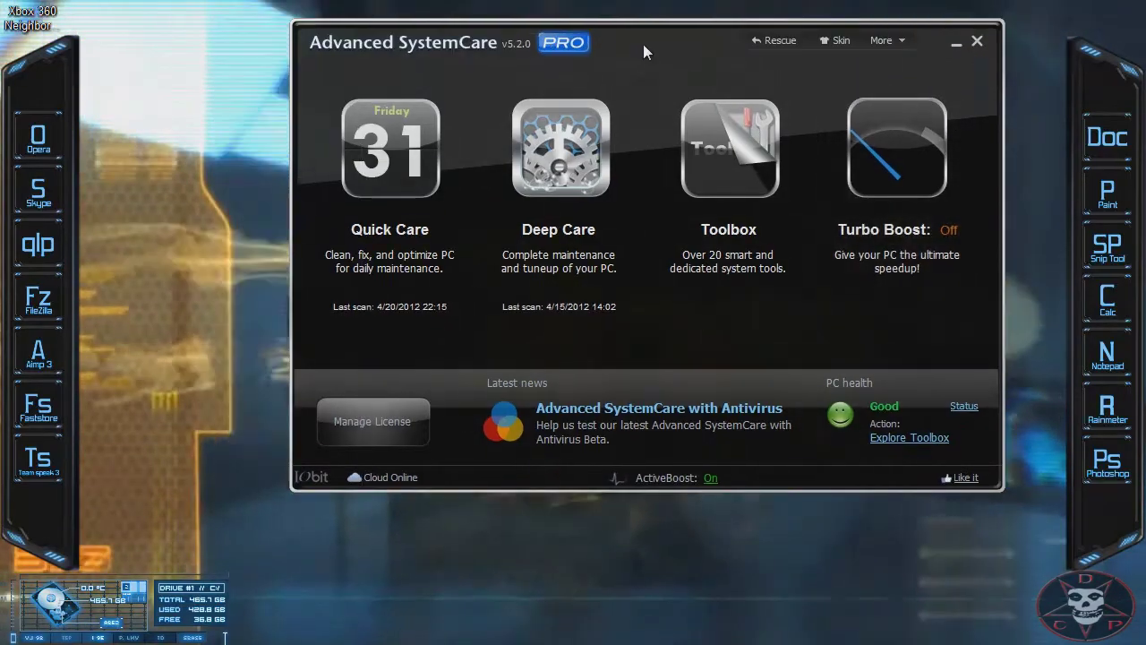
Start a new Quick Care scan
click(391, 148)
drag(776, 68, 646, 72)
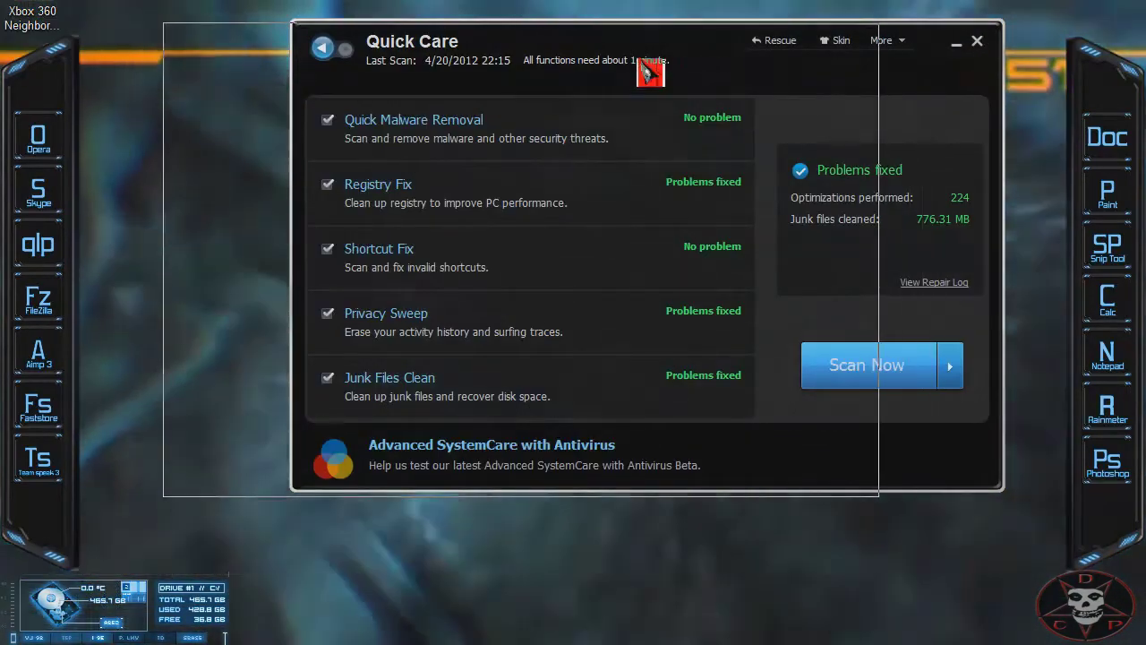
click(744, 385)
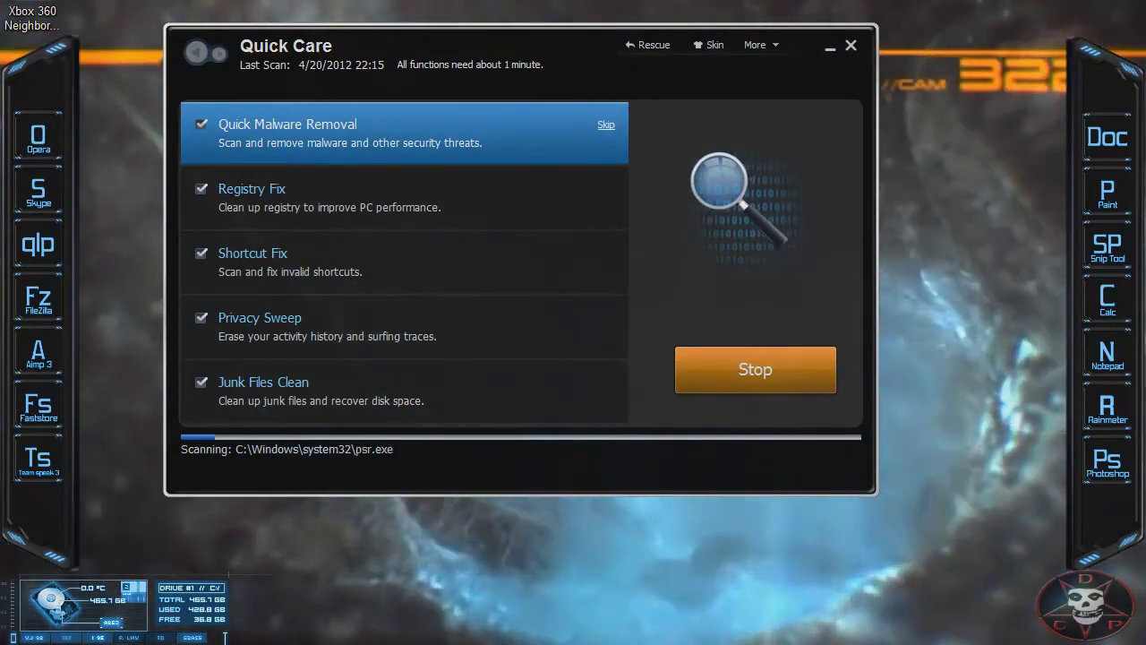
Expand the O&O Software folder in the Start menu's program list
key(super)
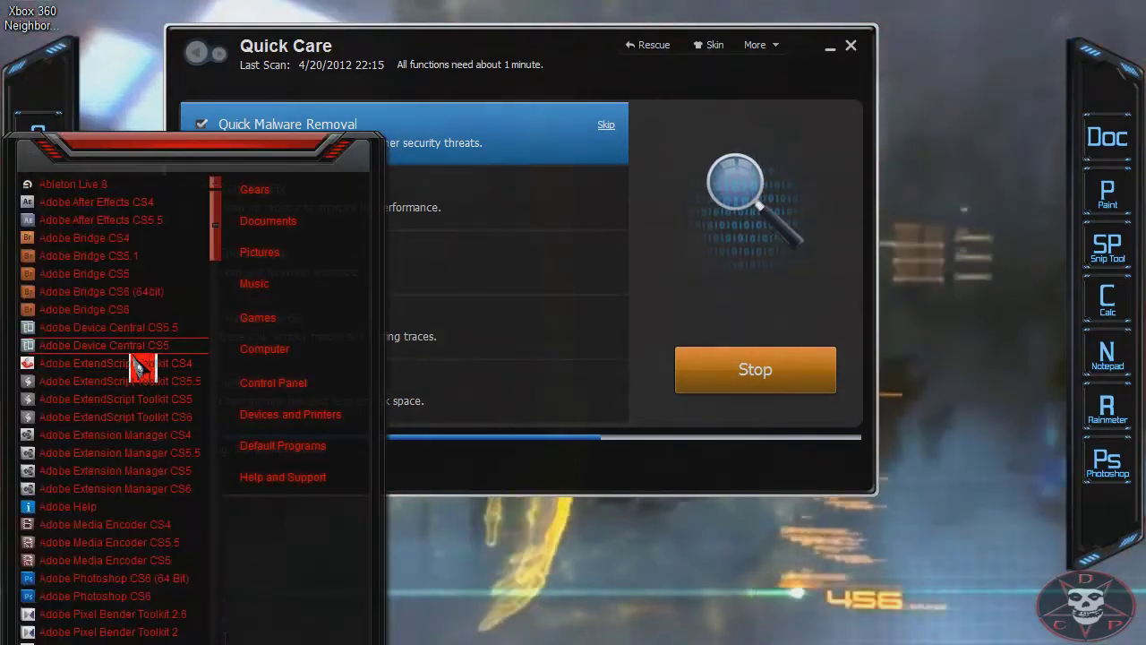
scroll(135, 420, down, 5)
scroll(128, 478, down, 5)
scroll(107, 466, down, 5)
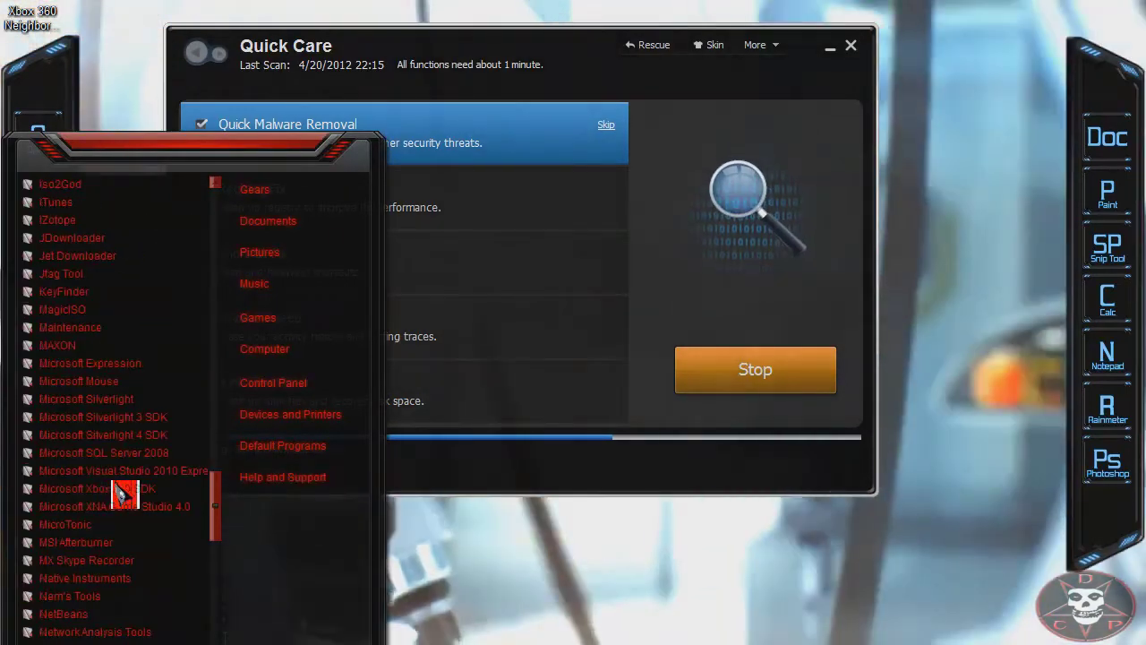
scroll(123, 488, down, 1)
click(123, 256)
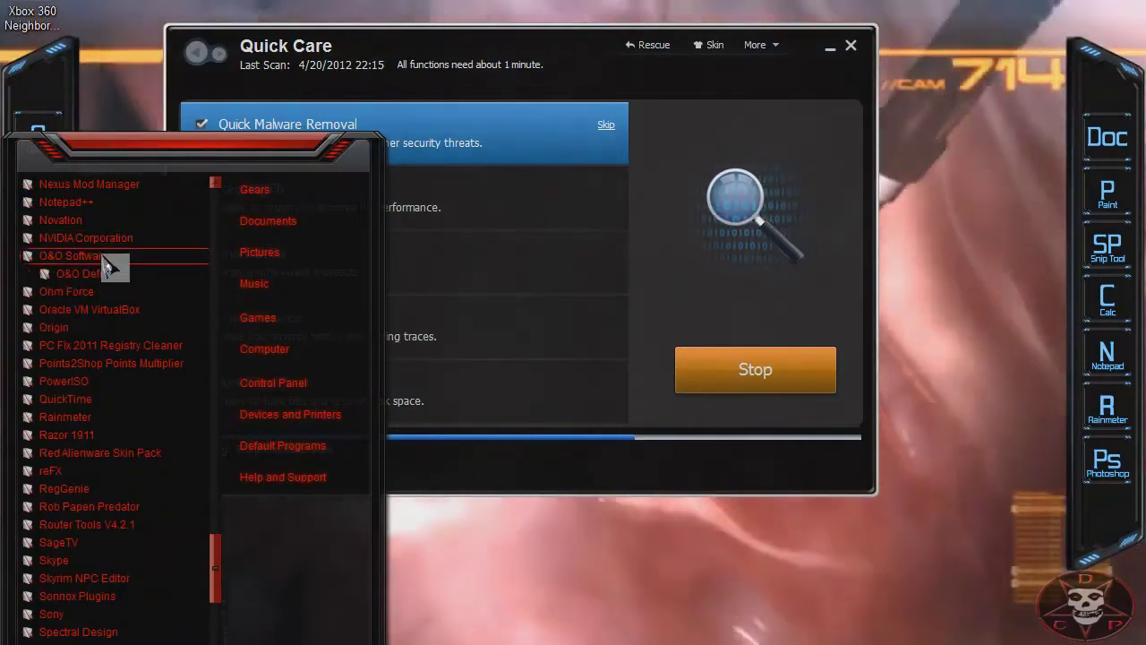
Launch O&O Defrag from the O&O Software folder while Quick Care finishes scanning
click(124, 310)
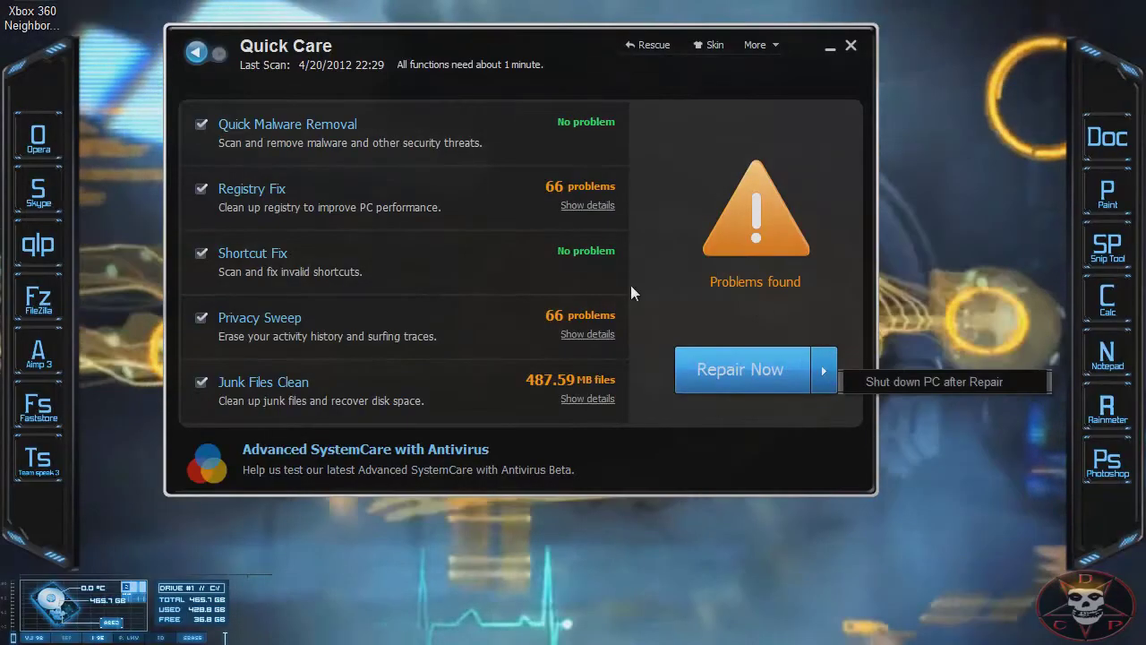
Repair the Quick Care problems, then browse All Programs and close the Start menu
click(739, 376)
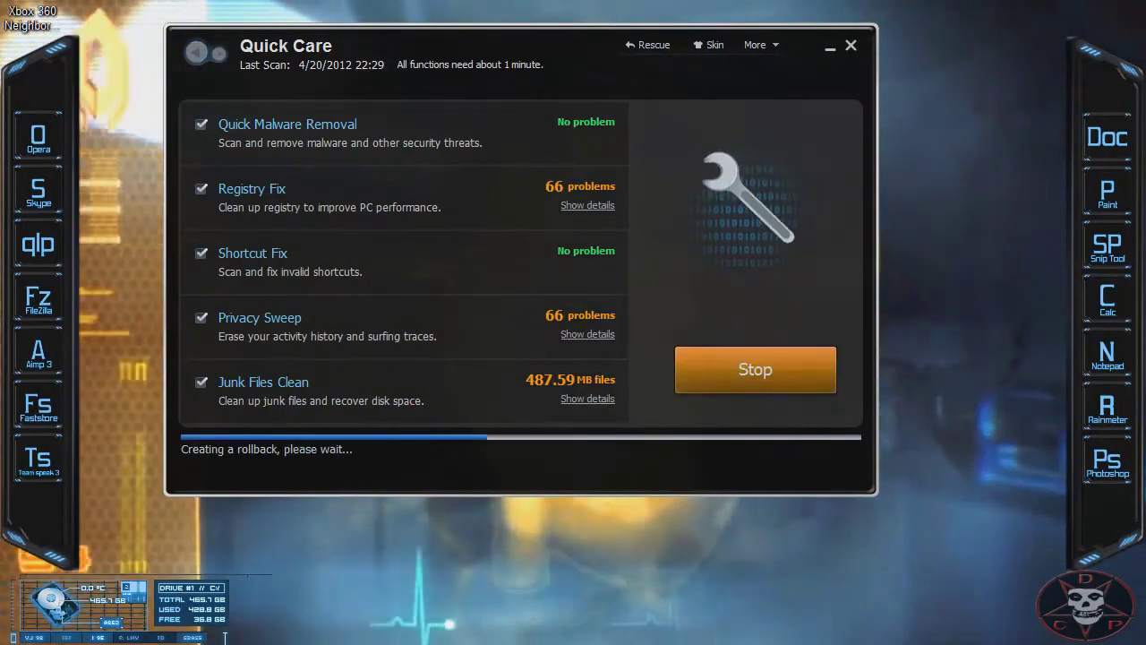
key(super)
click(89, 637)
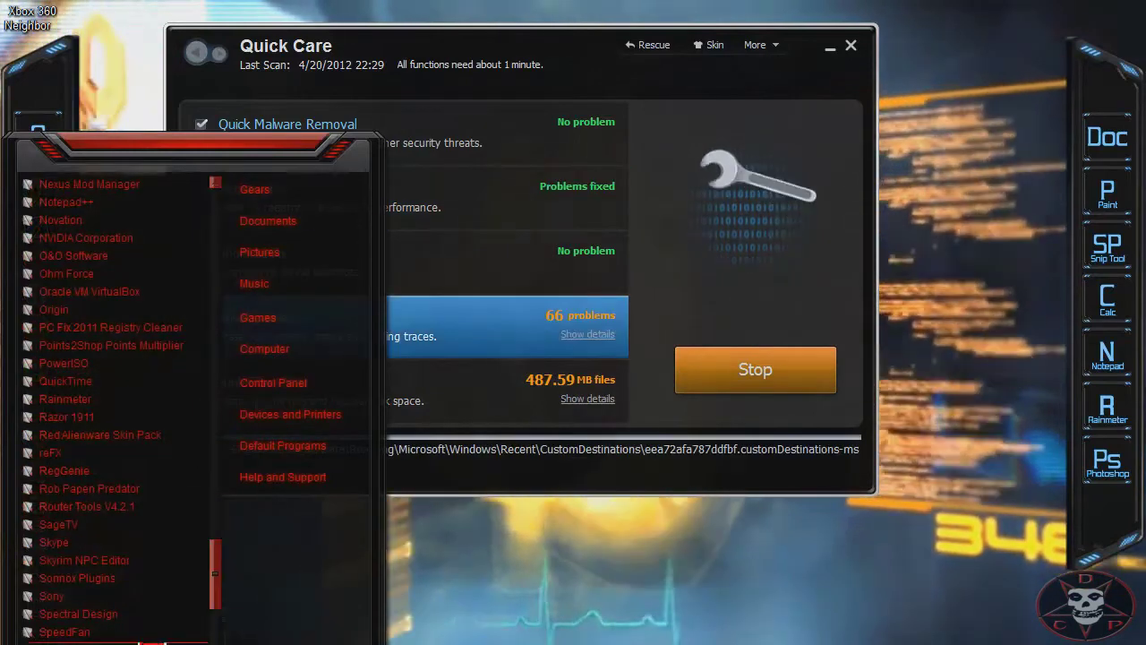
scroll(205, 593, down, 10)
scroll(215, 631, down, 5)
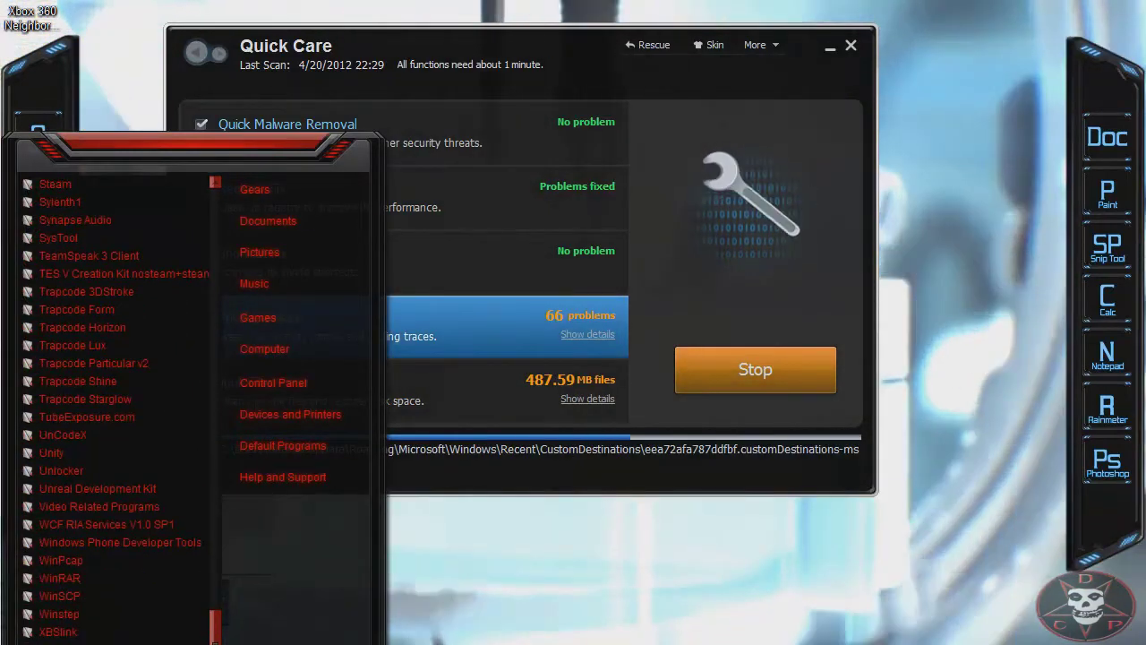
scroll(215, 632, down, 3)
key(Escape)
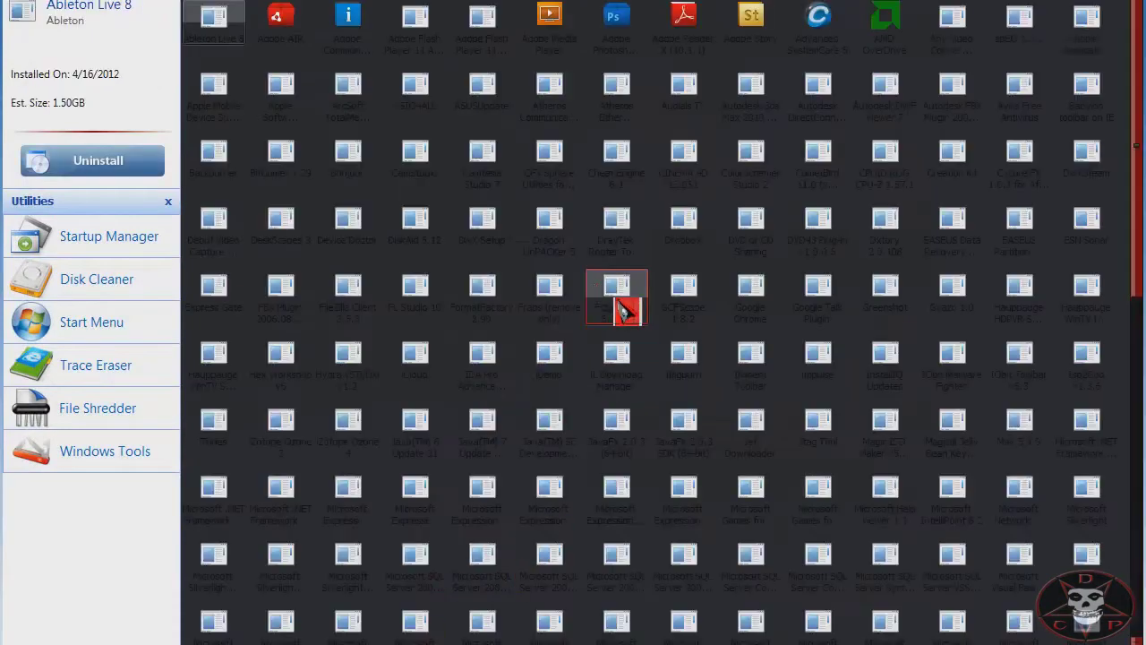
Find XBSlink in the Your Uninstaller! program grid and open its UninstallWizard
click(614, 94)
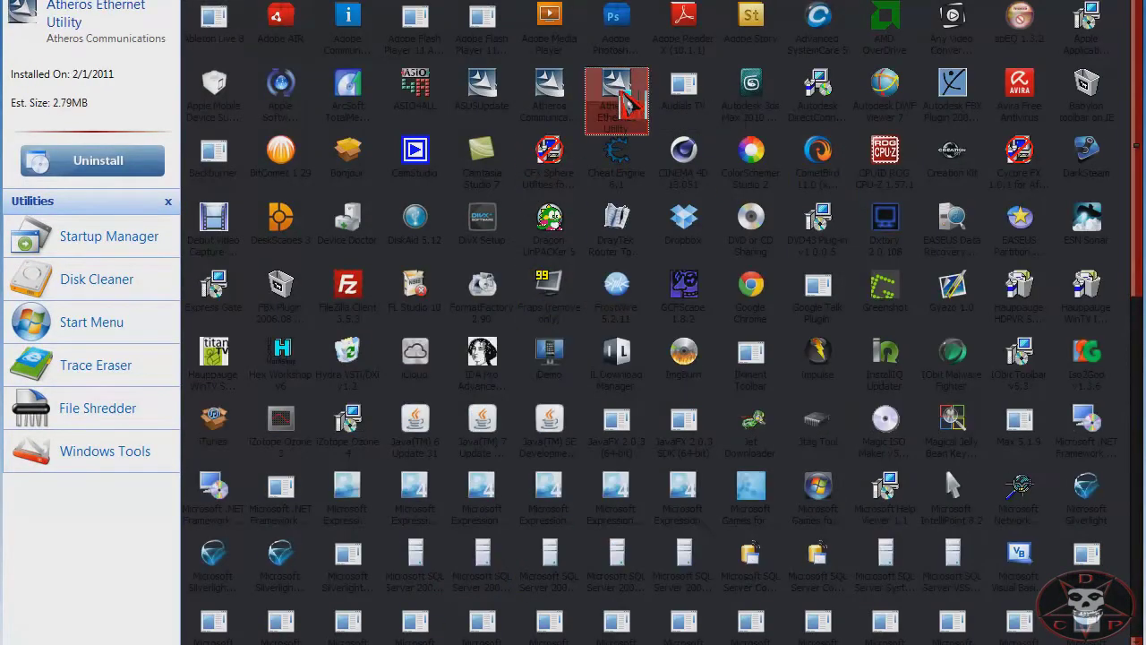
scroll(770, 340, down, 15)
scroll(742, 405, up, 10)
scroll(730, 403, down, 10)
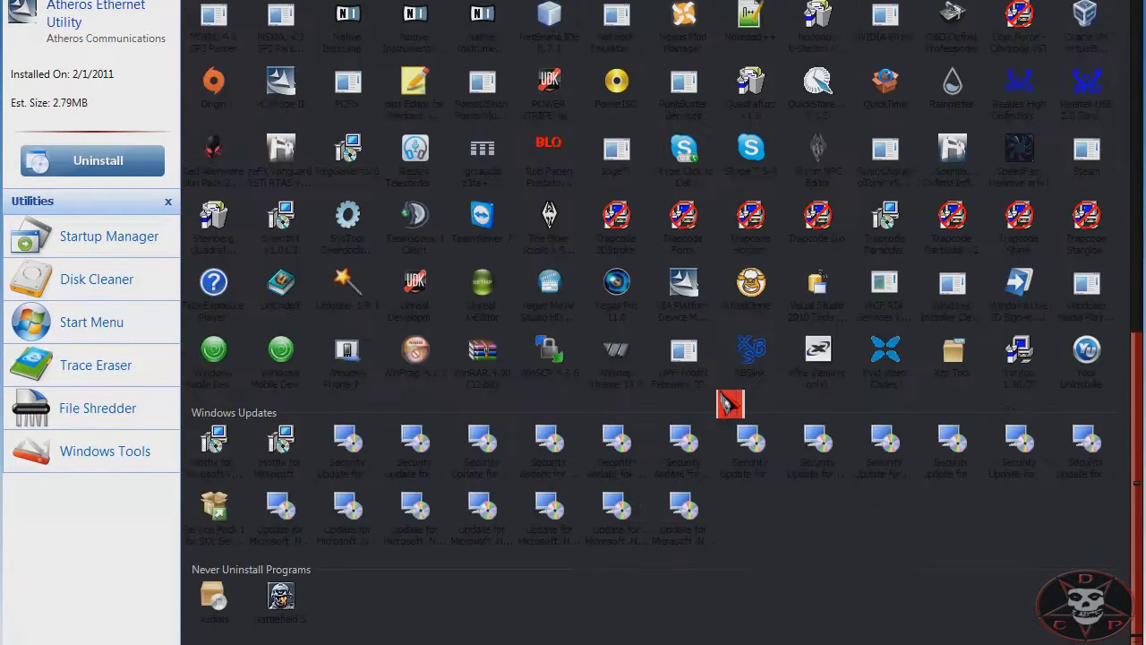
scroll(727, 402, up, 10)
scroll(703, 385, down, 12)
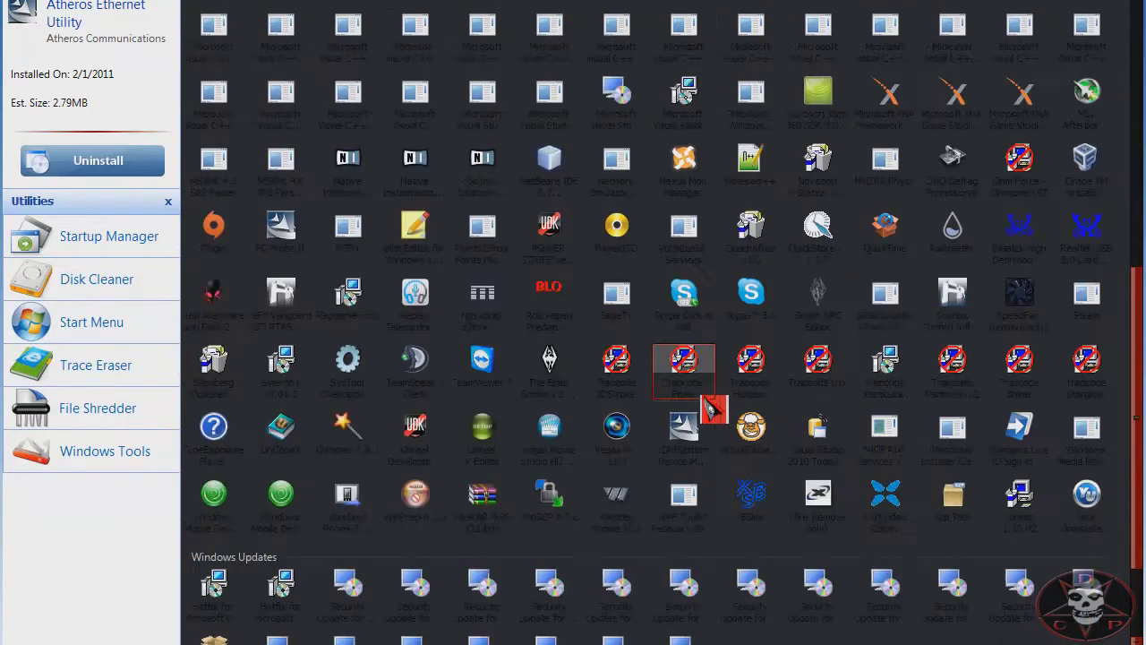
scroll(708, 399, down, 2)
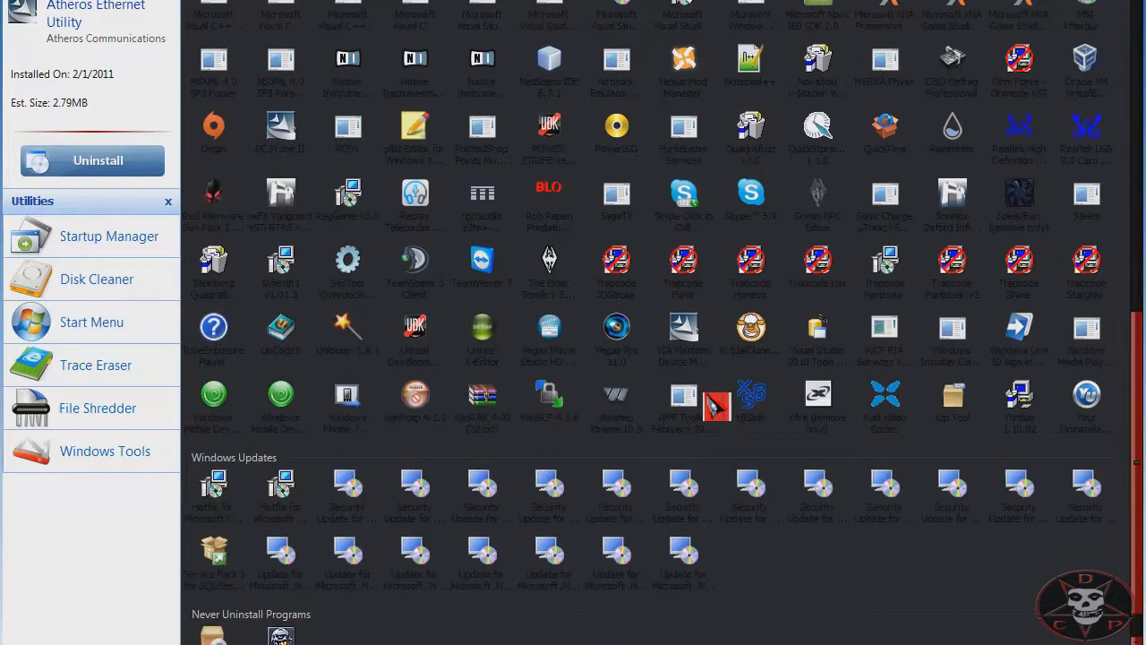
click(759, 411)
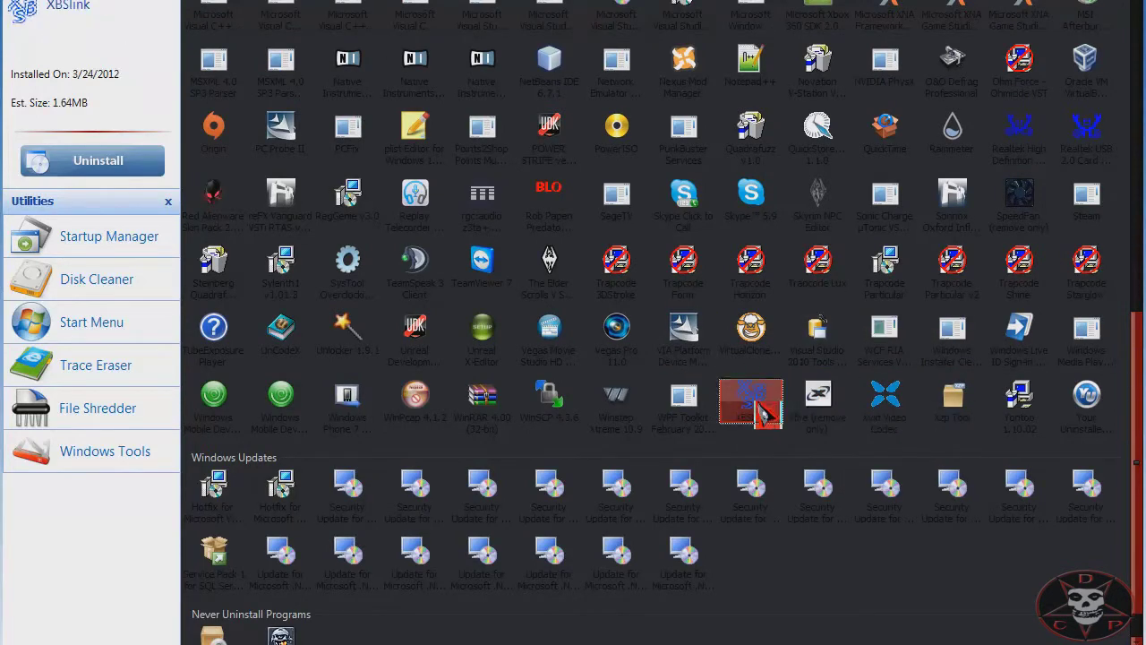
double_click(760, 412)
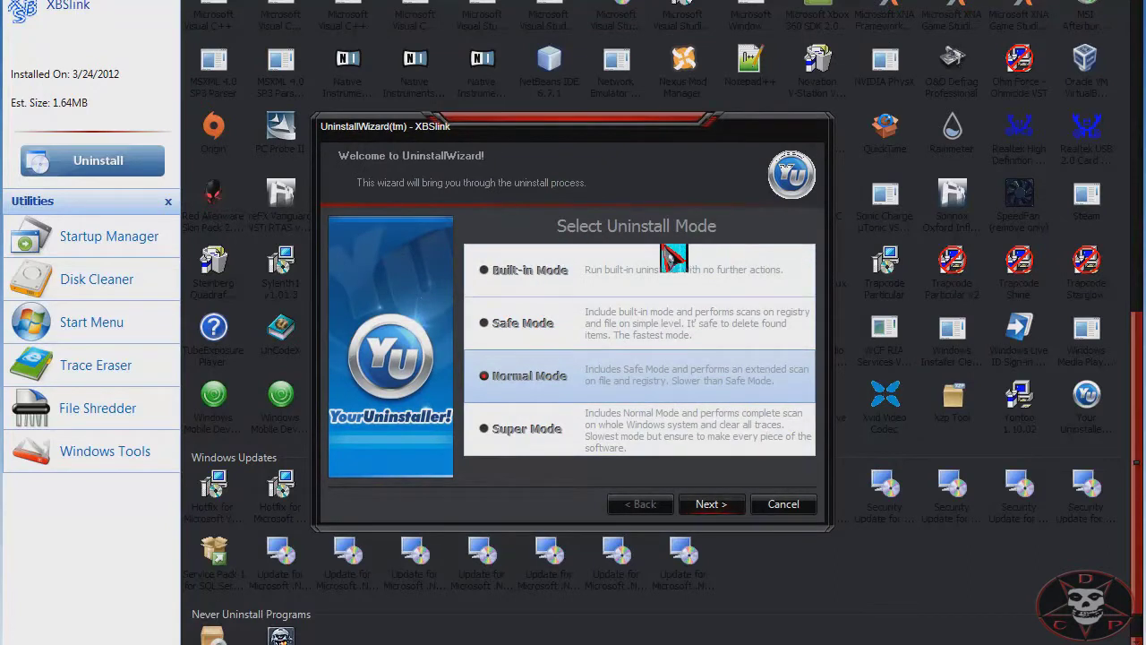
Choose Super Mode in the UninstallWizard and start removing XBSlink
click(530, 280)
click(540, 326)
click(542, 376)
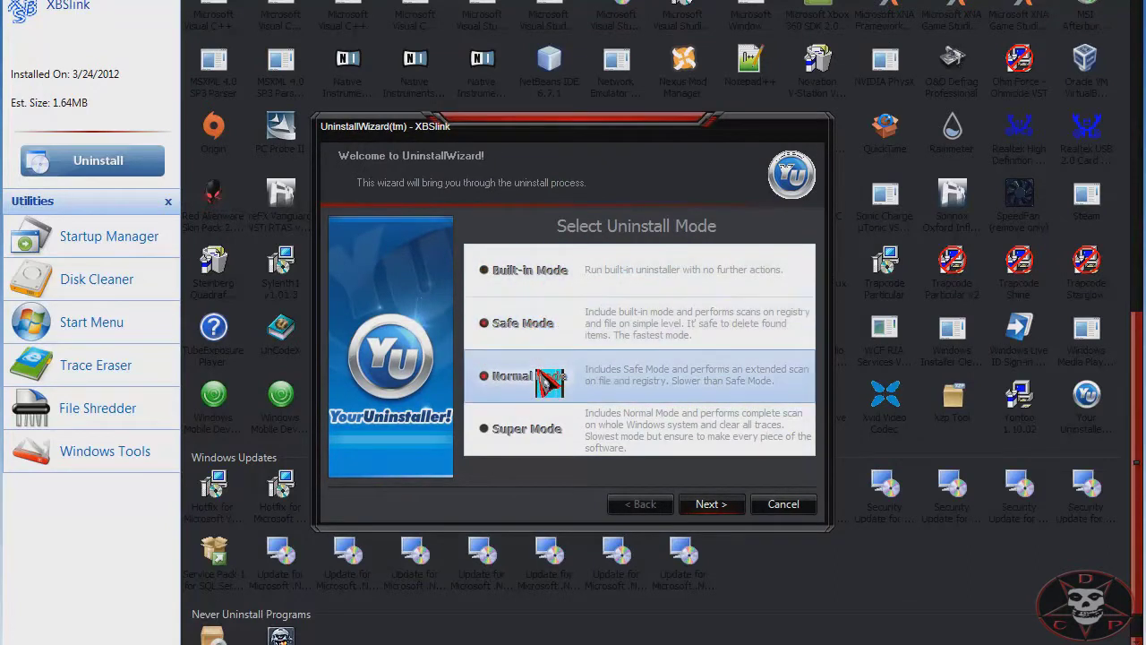
click(548, 439)
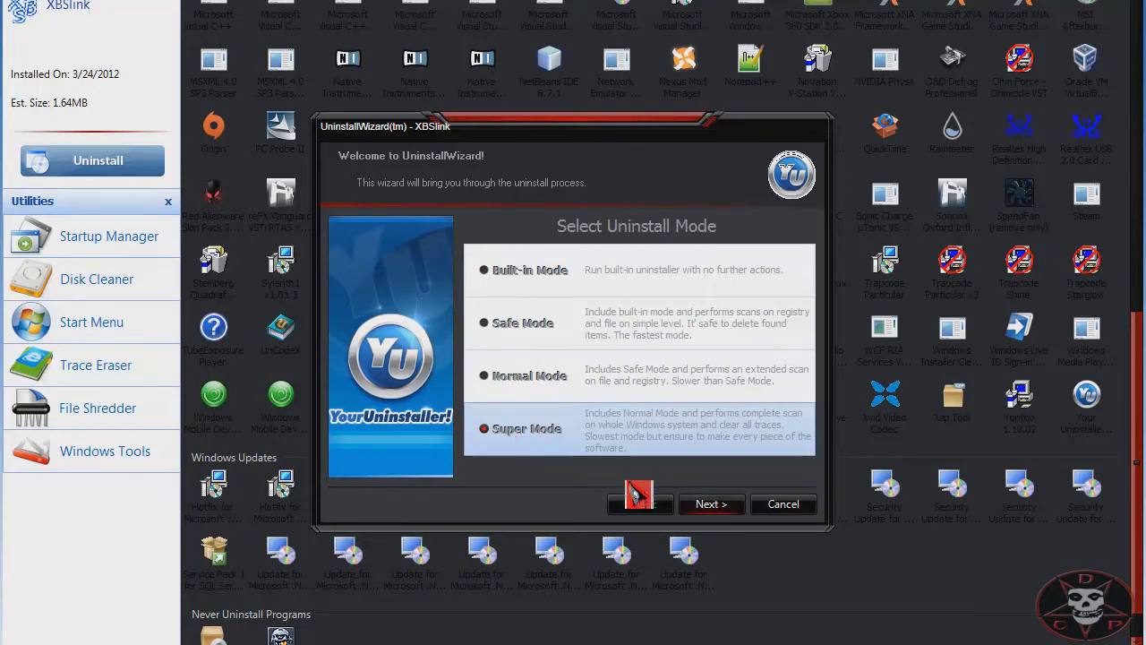
click(711, 504)
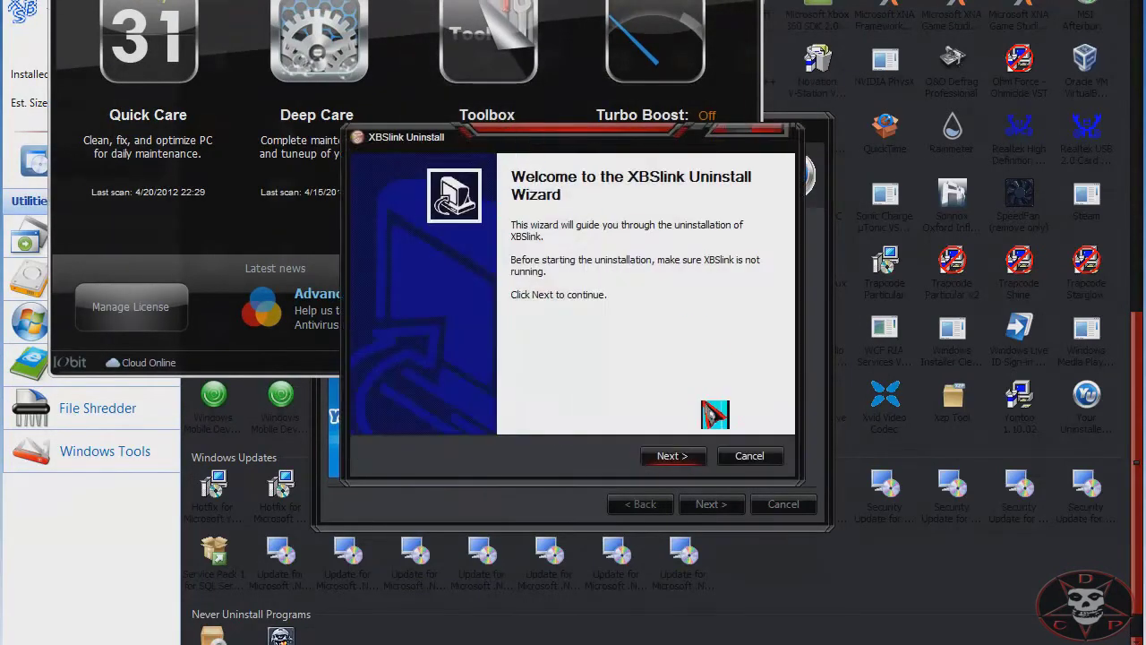
Finish XBSlink's own uninstaller, move the progress window, and bring Advanced SystemCare forward
click(673, 464)
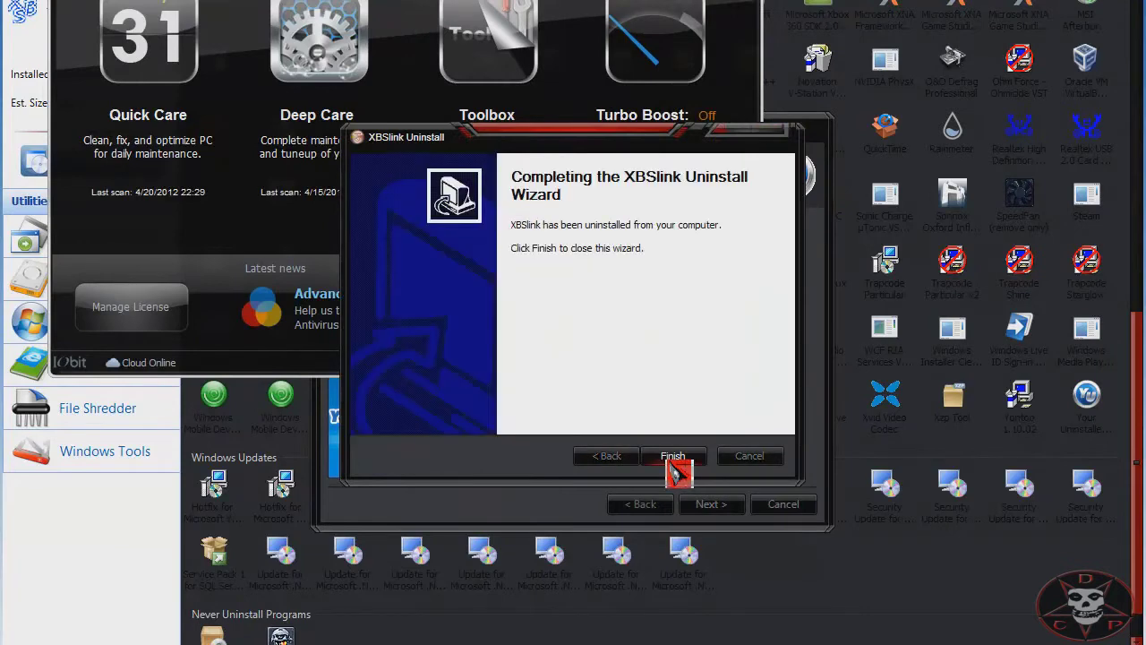
click(674, 464)
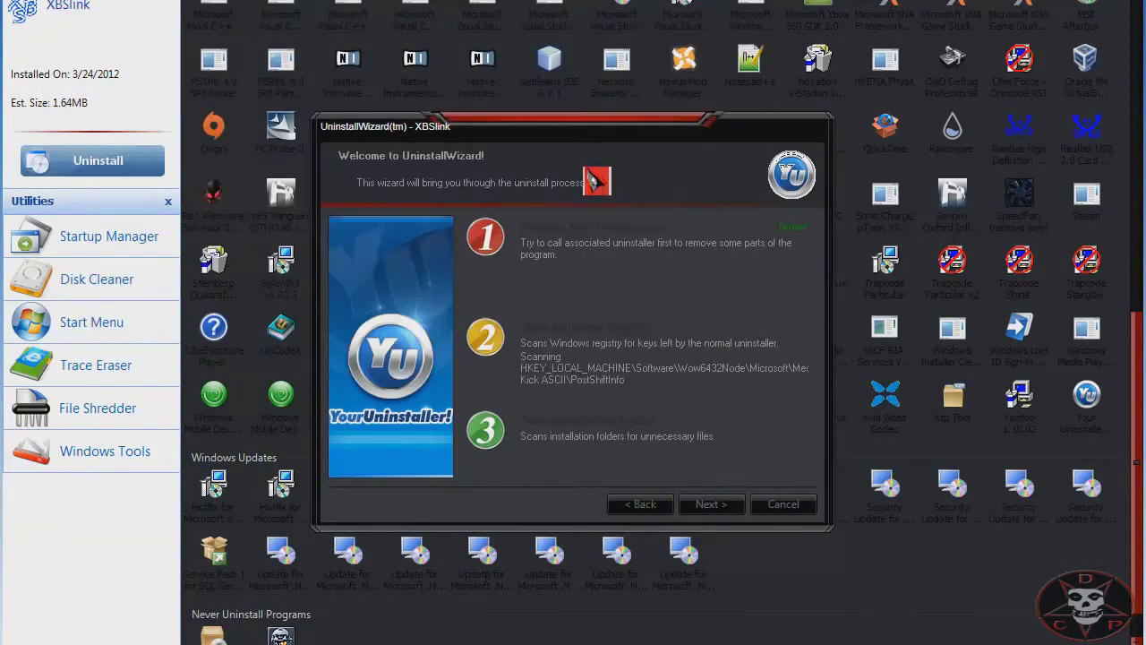
drag(634, 186, 636, 187)
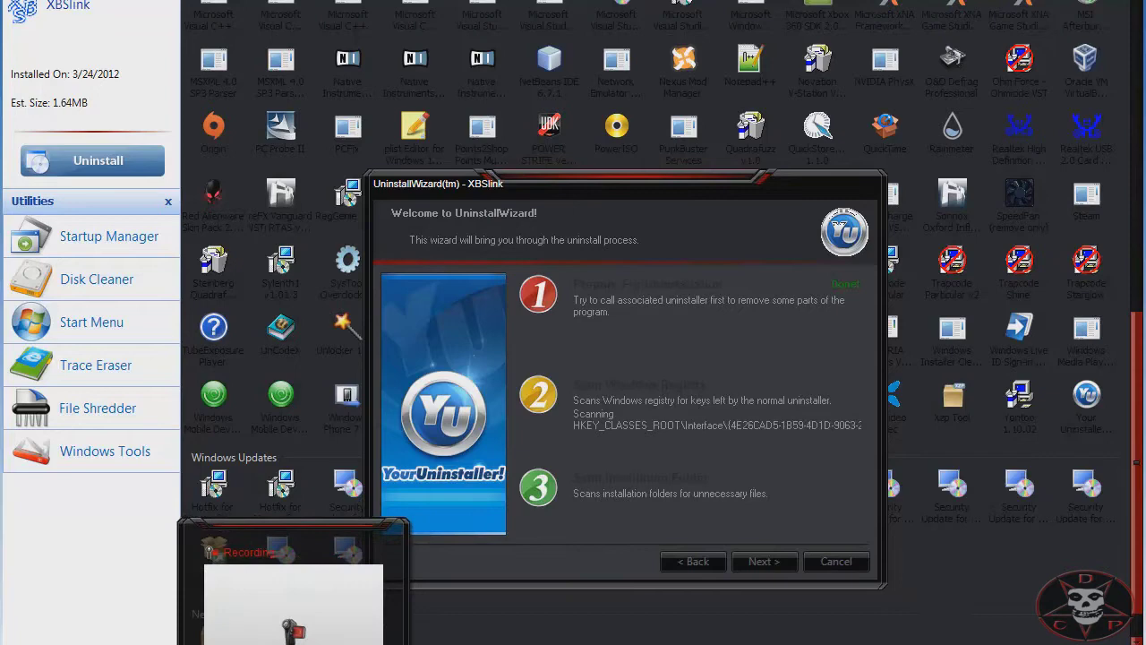
click(269, 591)
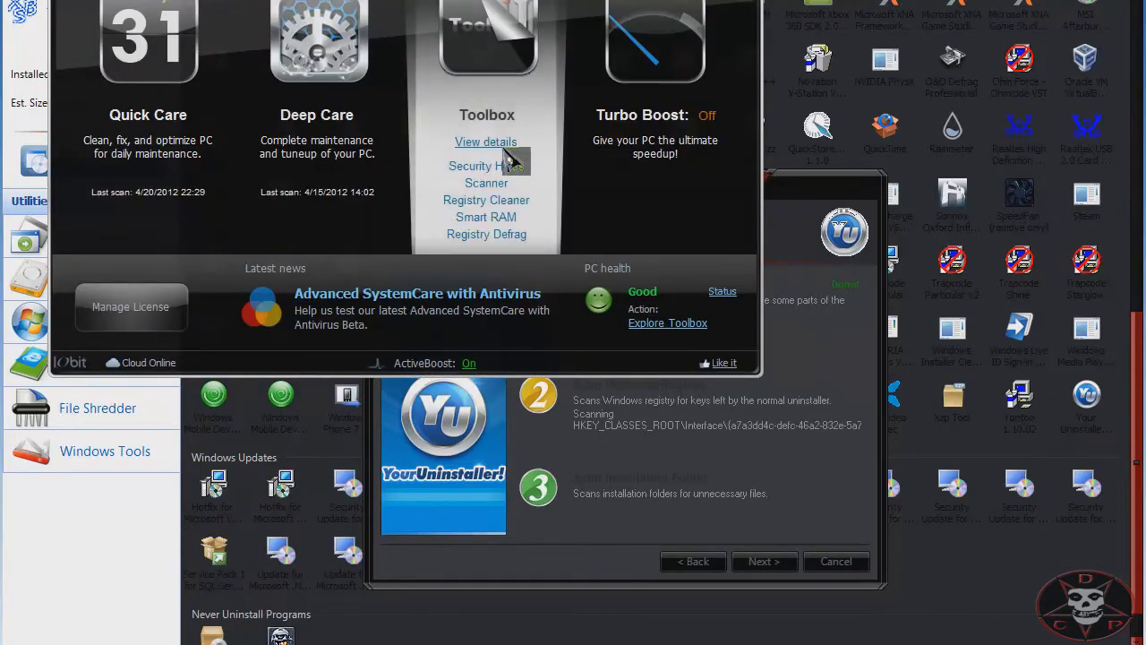
Open the Toolbox, briefly open and close Undelete, then launch Registry Cleaner
click(514, 159)
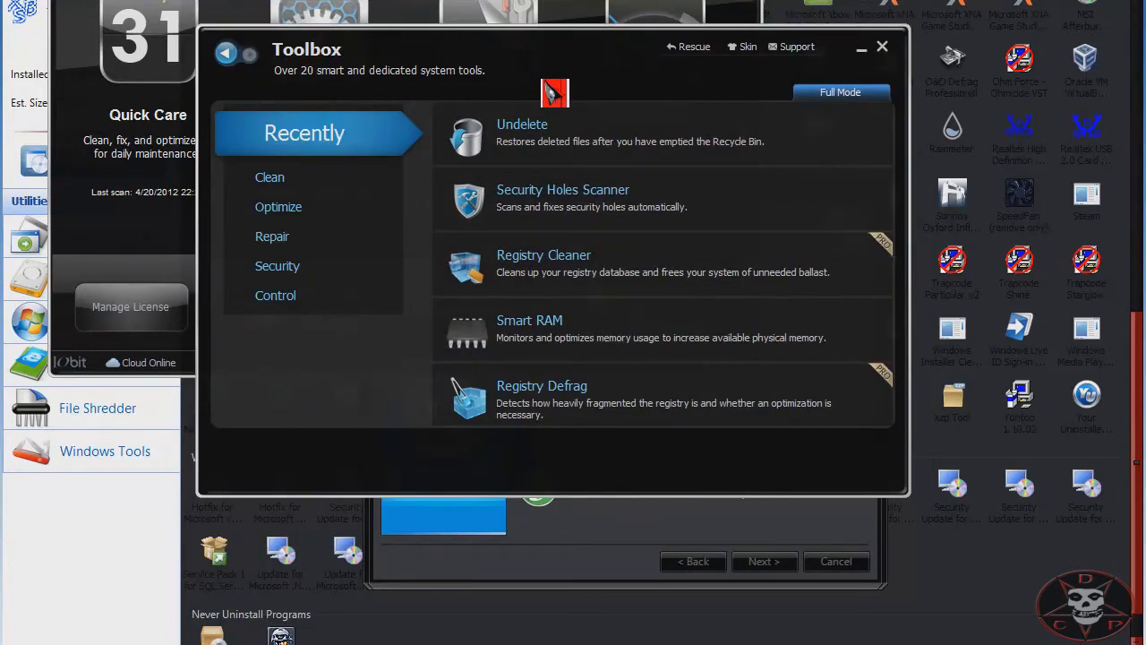
click(552, 145)
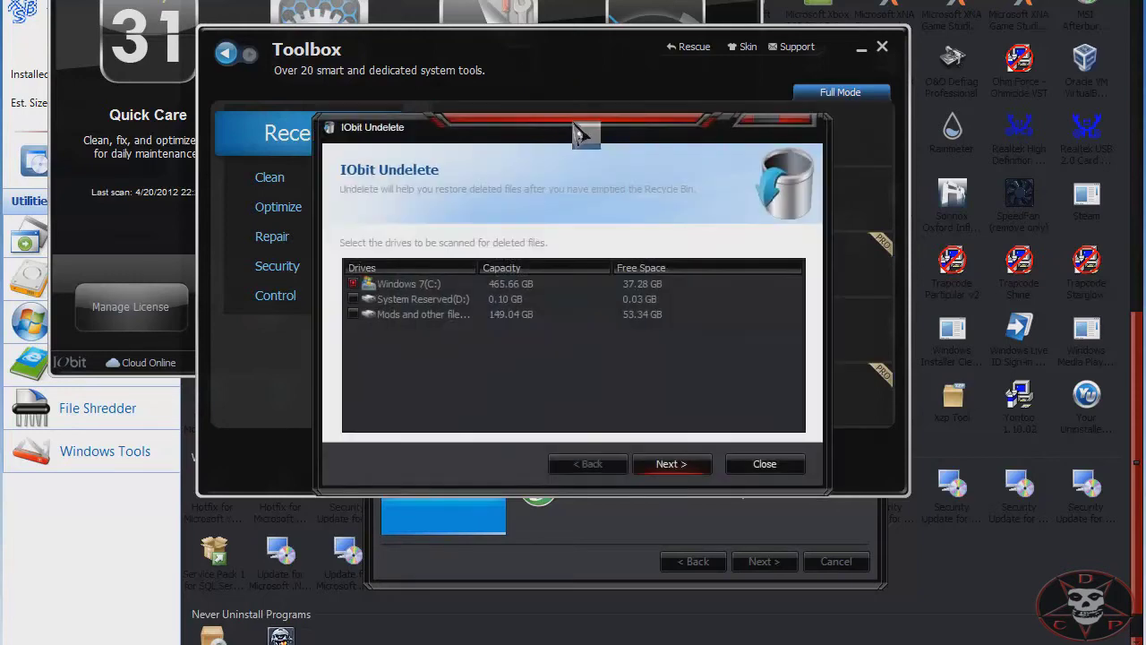
click(778, 472)
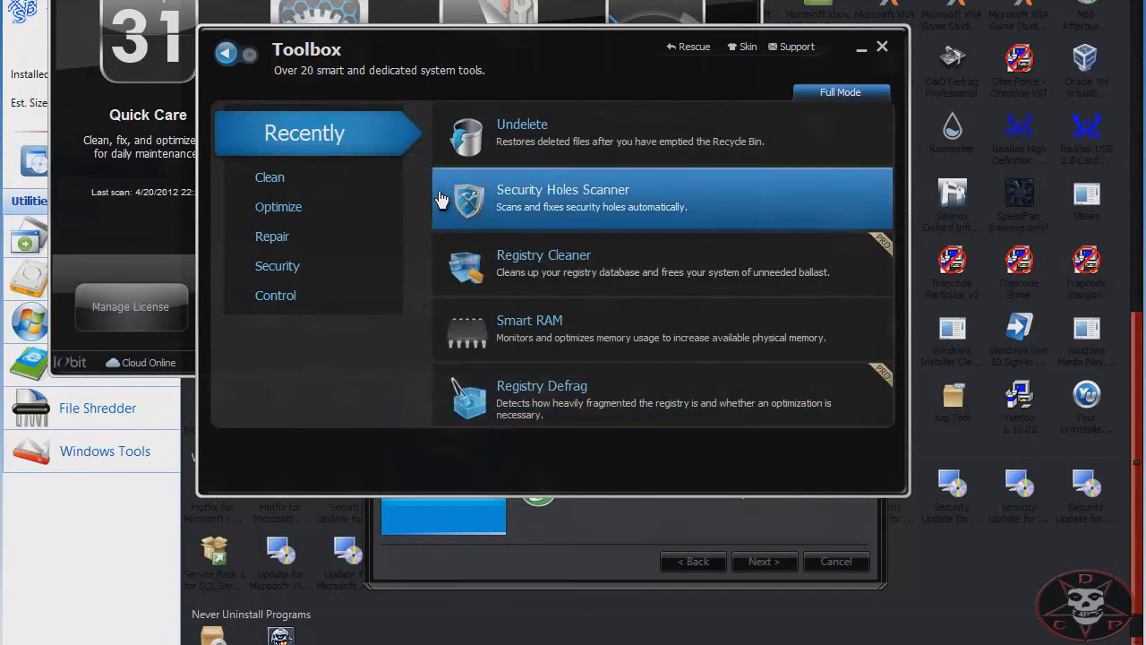
click(631, 292)
Run the IObit Registry Cleaner scan on all areas and bring Advanced SystemCare forward
click(661, 462)
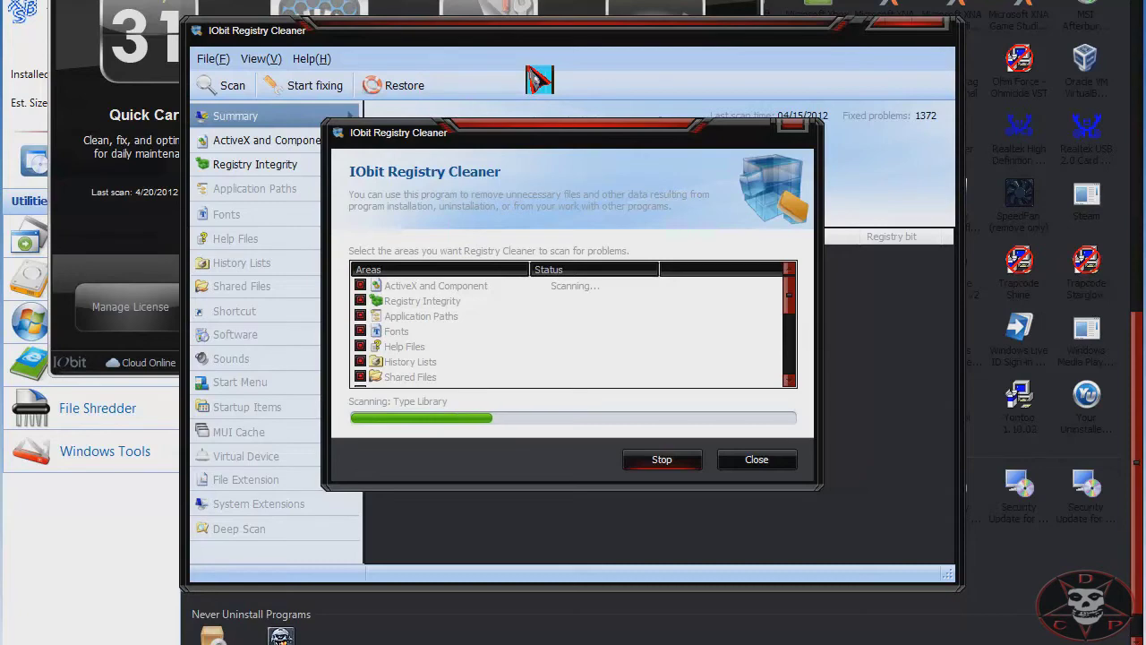
click(94, 134)
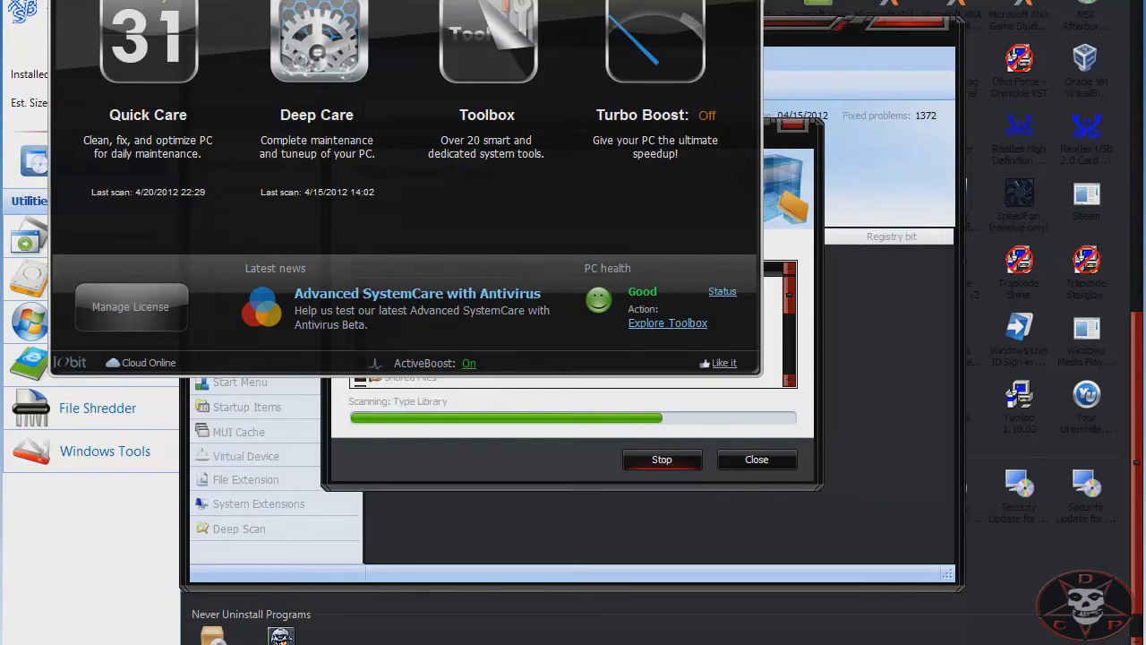
Shift the Advanced SystemCare window to the lower right, beside the running registry scan
drag(313, 54, 1027, 428)
drag(697, 4, 831, 163)
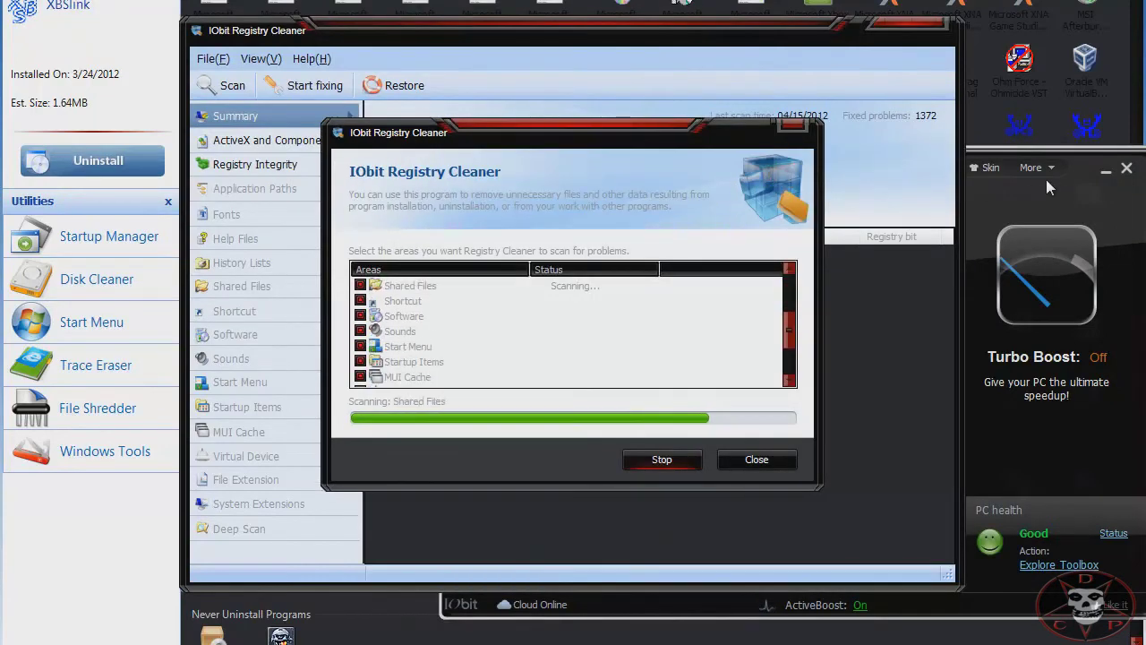
click(1051, 198)
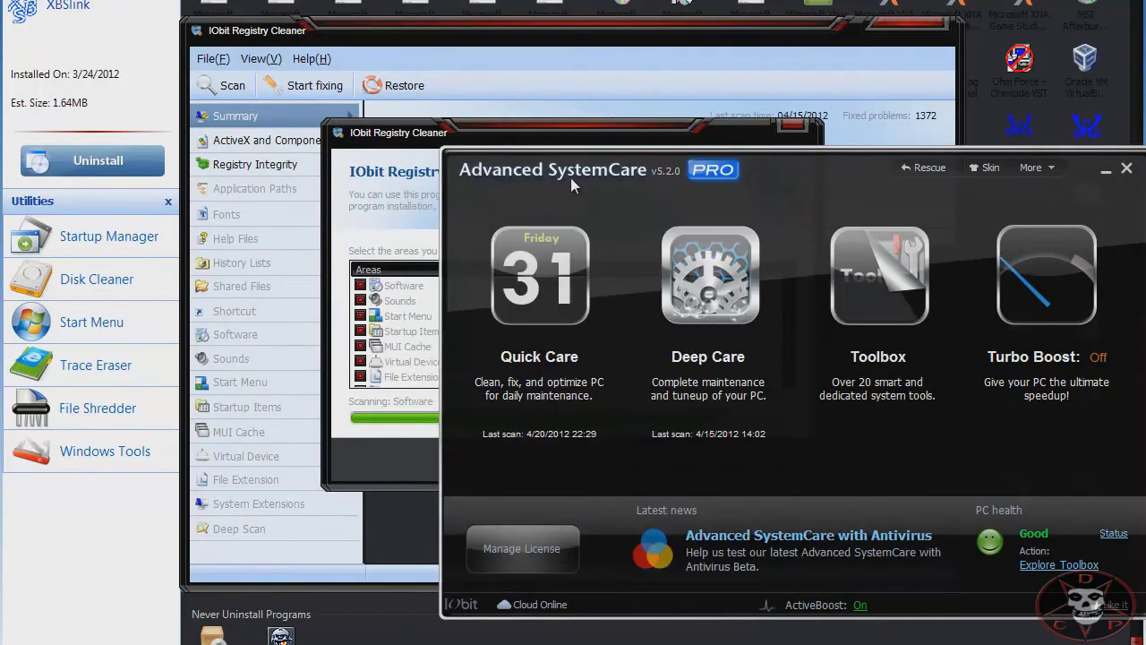